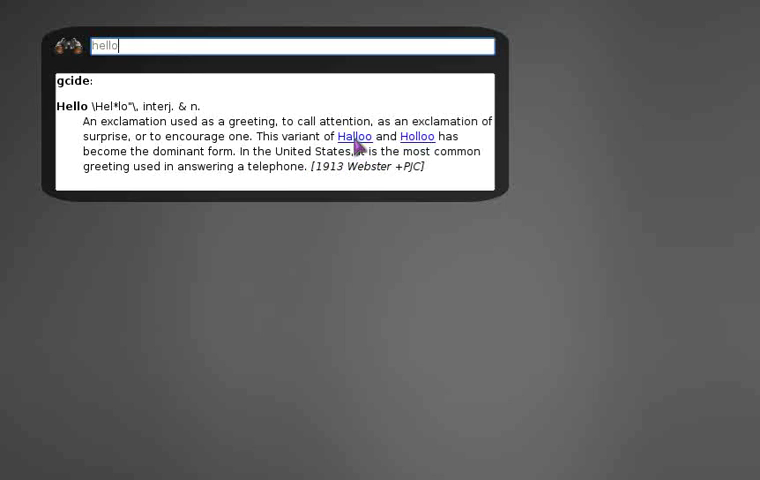
Follow the Halloo, Hallooed and Hallooing links to reach the gcide Hallooing definition.
left_click(355, 139)
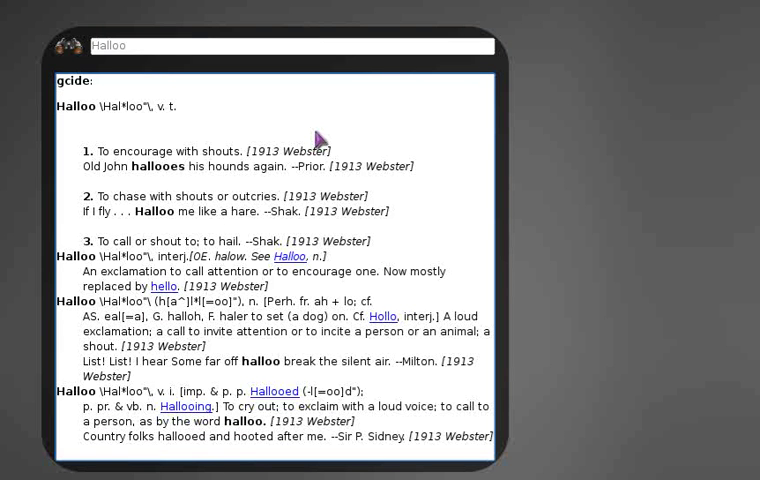
left_click(274, 391)
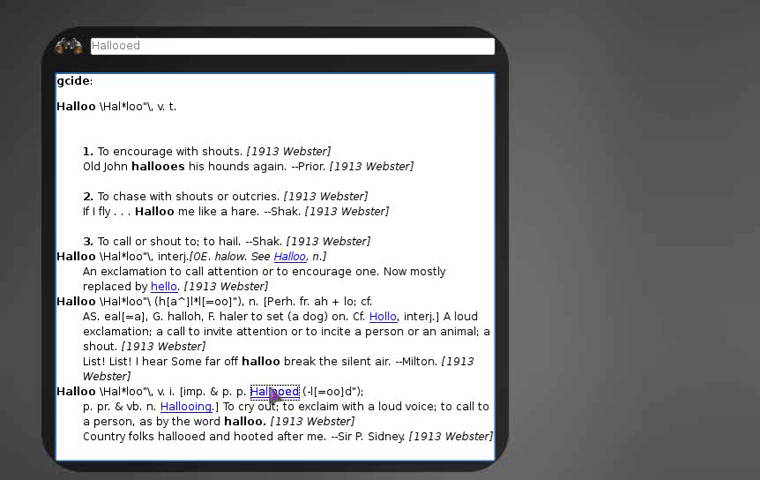
left_click(152, 109)
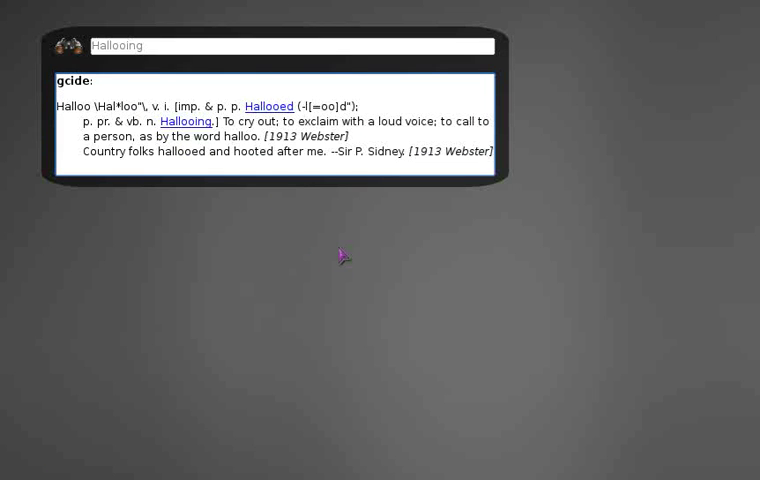
left_click(175, 45)
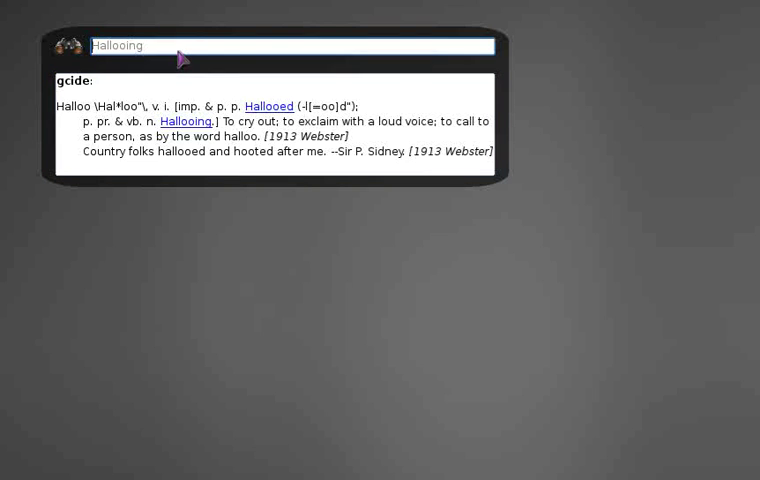